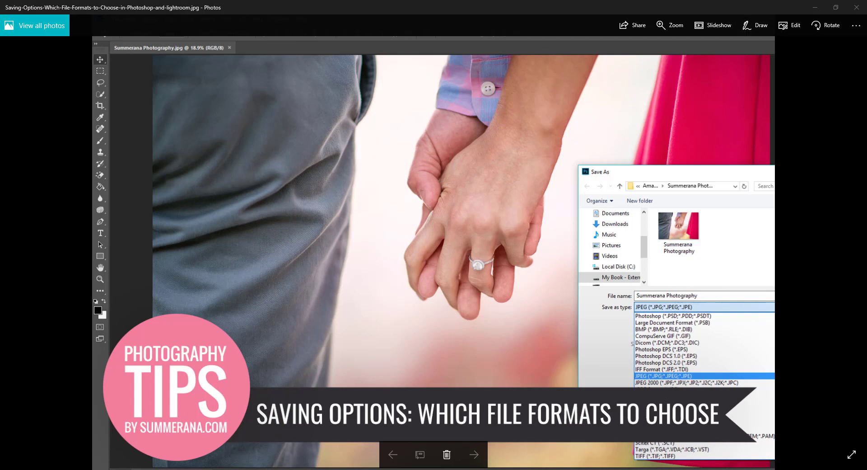
- Open ANA_4890.NEF from Photoshop's Recent files grid into Camera Raw
key("alt+Tab")
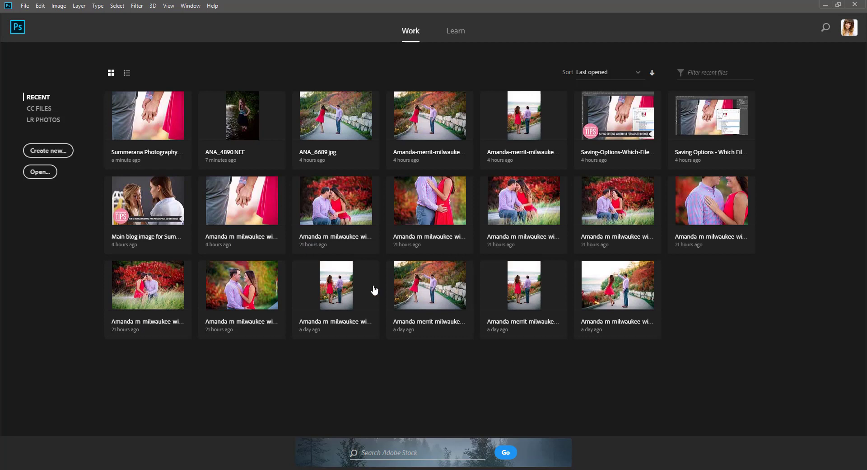
left_click(248, 116)
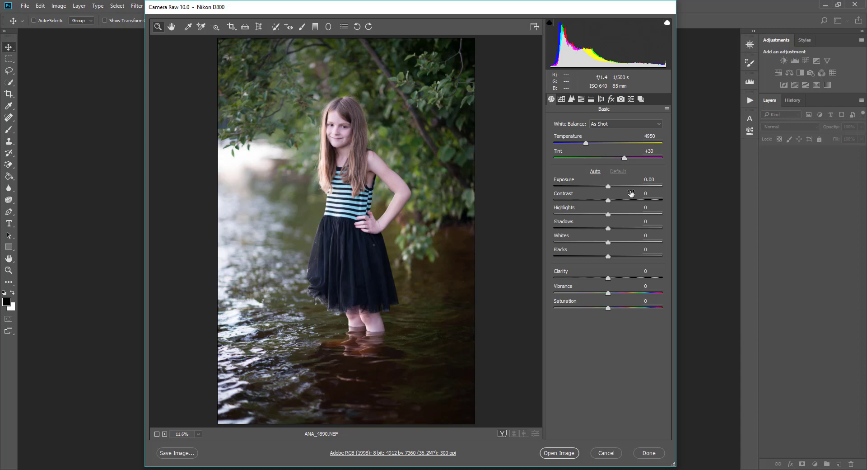
- Try darker Exposure values and settle on -0.10, then test Highlights and restore it to 0
left_click_drag(609, 187, 591, 186)
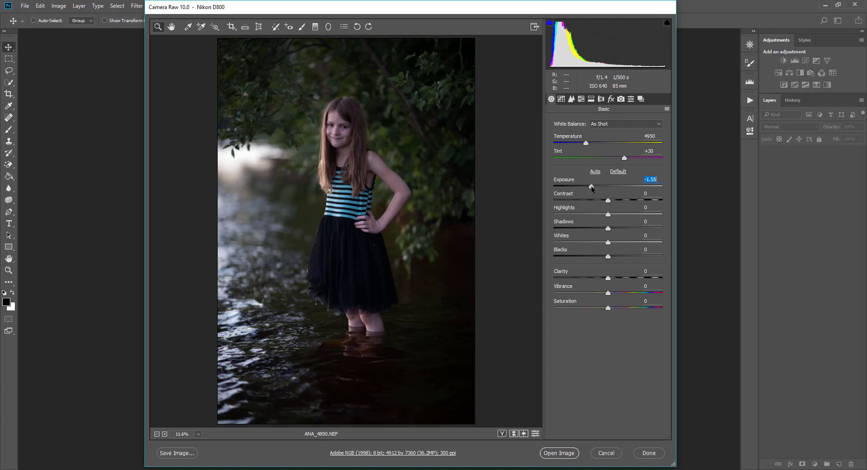
left_click_drag(591, 188, 607, 187)
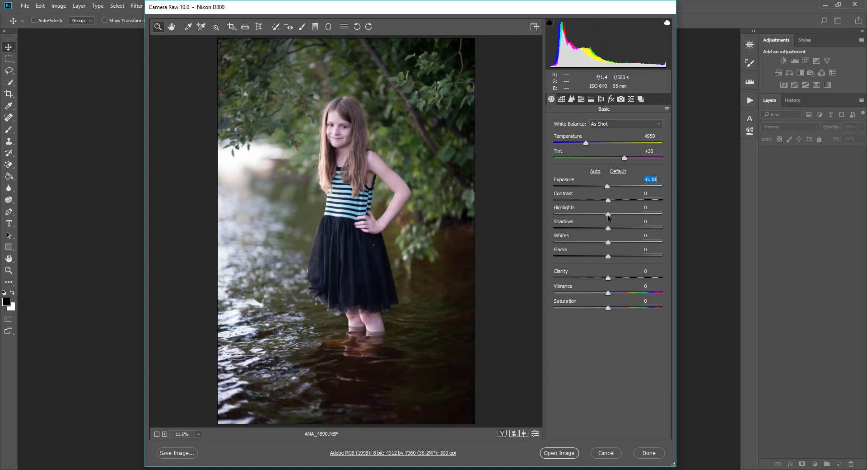
left_click_drag(608, 217, 568, 227)
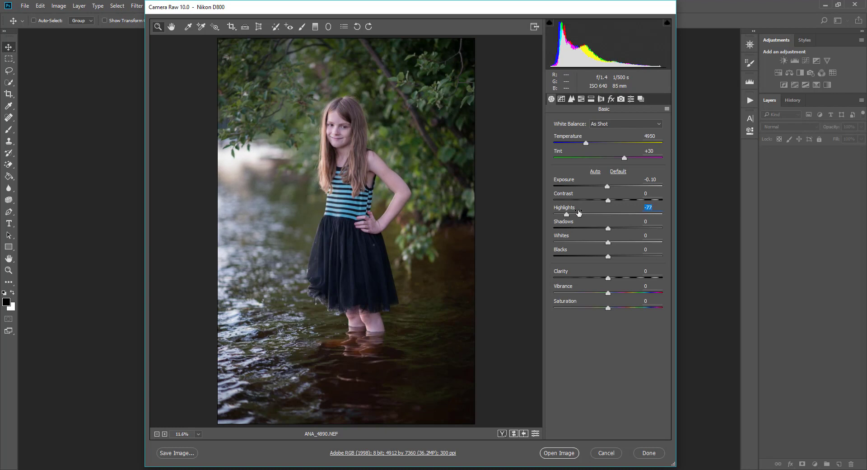
left_click_drag(567, 216, 609, 224)
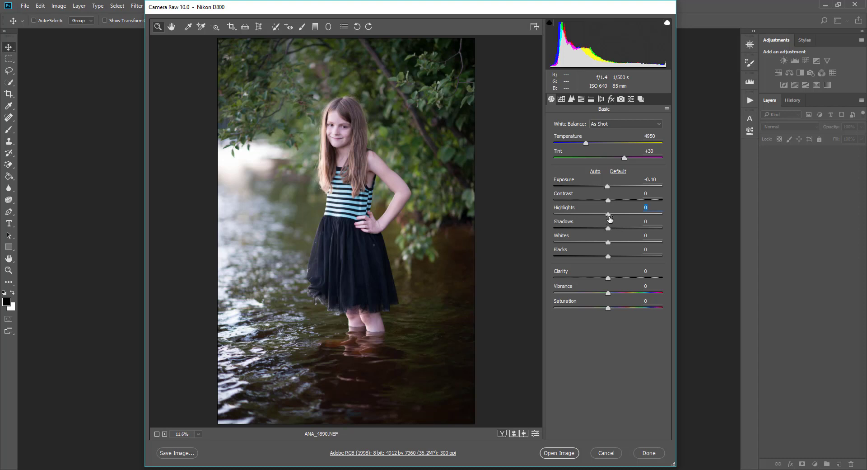
- Set Highlights -13, Temperature 5150, Vibrance +34, Tint +34 and Shadows +44 in Camera Raw's Basic panel
mouse_move(609, 217)
left_mouse_down()
mouse_move(572, 218)
mouse_move(627, 221)
mouse_move(579, 221)
mouse_move(602, 221)
left_mouse_up()
left_click_drag(586, 143, 588, 144)
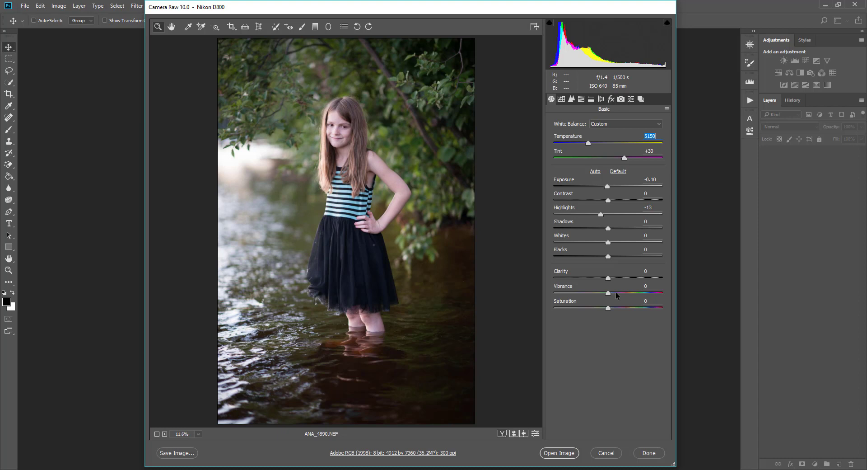
left_click_drag(609, 292, 628, 293)
left_click_drag(624, 157, 626, 160)
mouse_move(607, 229)
left_mouse_down()
mouse_move(618, 233)
mouse_move(607, 235)
mouse_move(610, 243)
left_mouse_up()
key("Up")
key("Up")
key("Up")
key("Up")
key("Up")
key("Up")
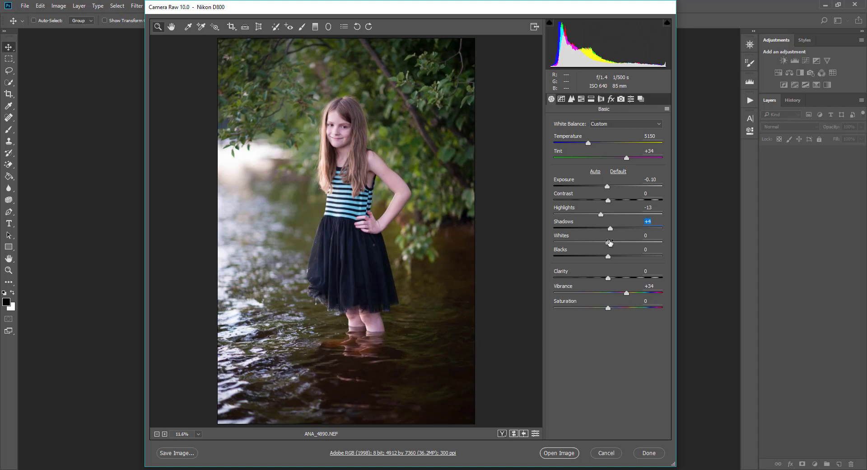
- Open the adjusted photo in Photoshop and bring up Save As for ANA_4890 as JPEG
left_click(565, 454)
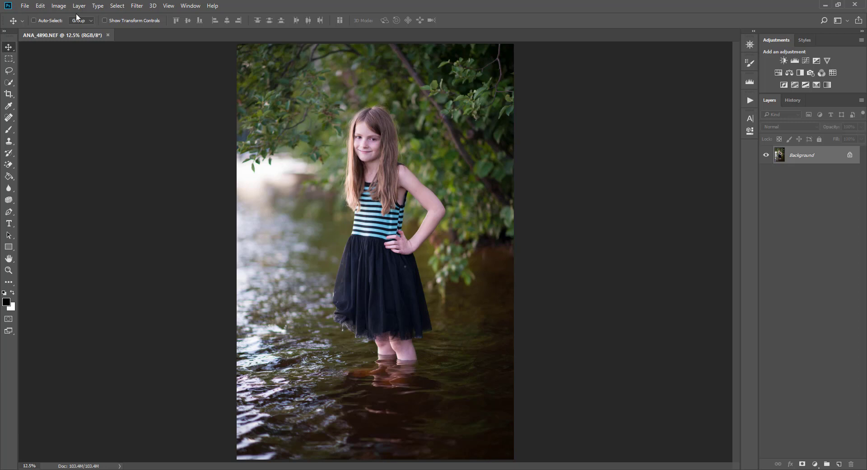
left_click(26, 10)
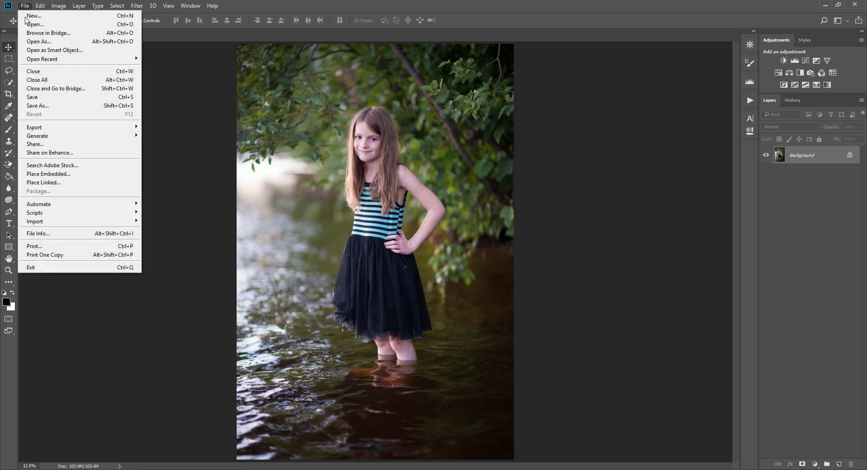
left_click(34, 106)
left_click_drag(146, 7, 522, 58)
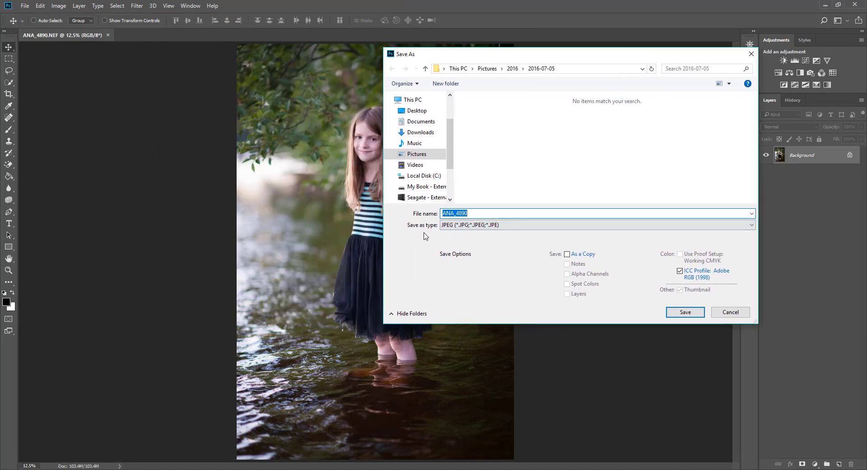
- Expand the Save as type dropdown in the Save As dialog to list the formats
left_click(470, 226)
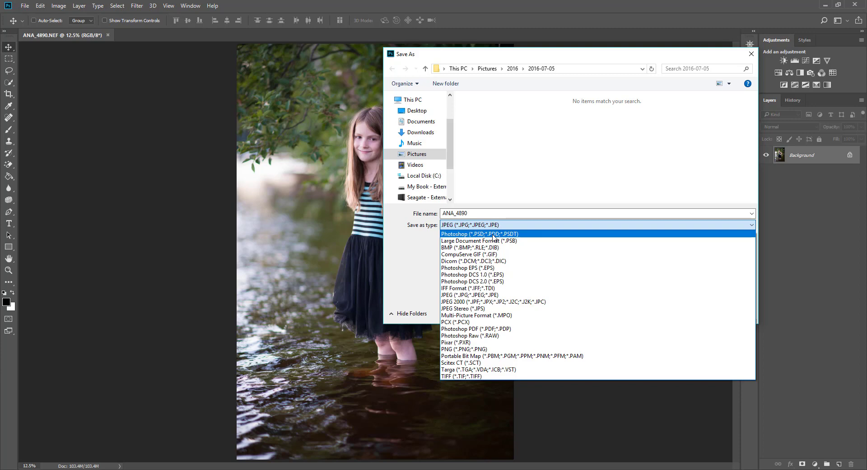
- Cancel the Save As and open the layered engagement-shoot PSD instead
left_click(521, 238)
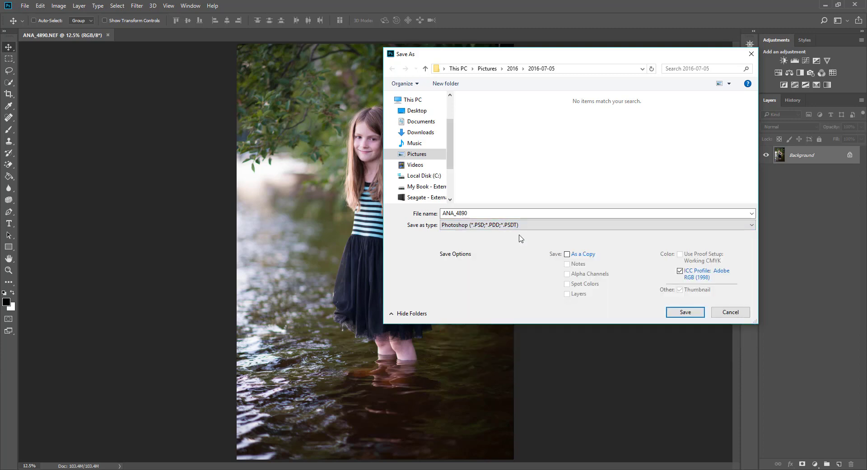
left_click(725, 316)
left_click(25, 6)
left_click(36, 25)
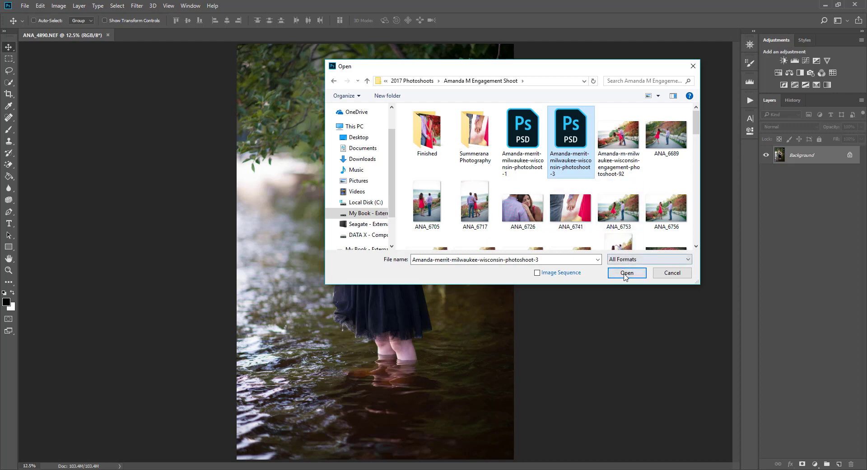
left_click(625, 276)
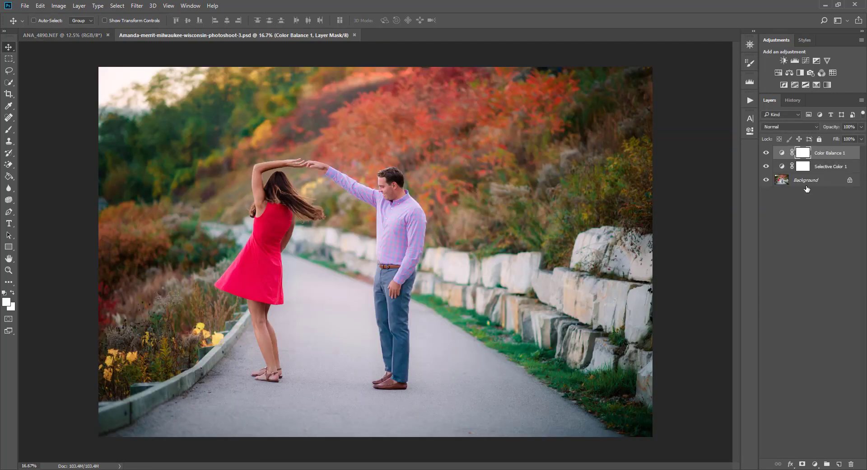
- Hide the Color Balance 1 and Selective Color 1 adjustments and step through the layers
left_click(766, 155)
left_click(766, 167)
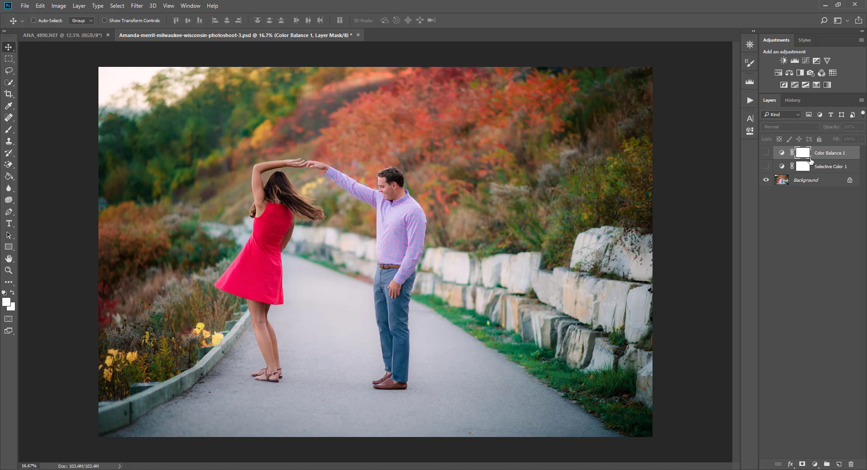
left_click(825, 167)
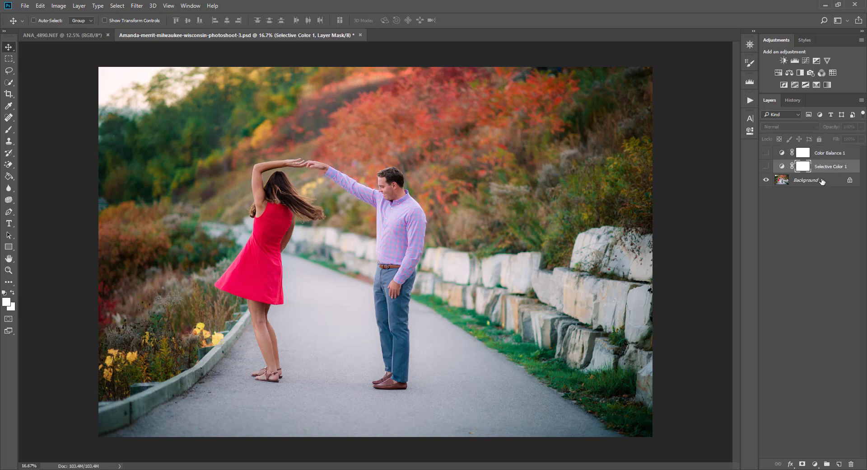
left_click(824, 154)
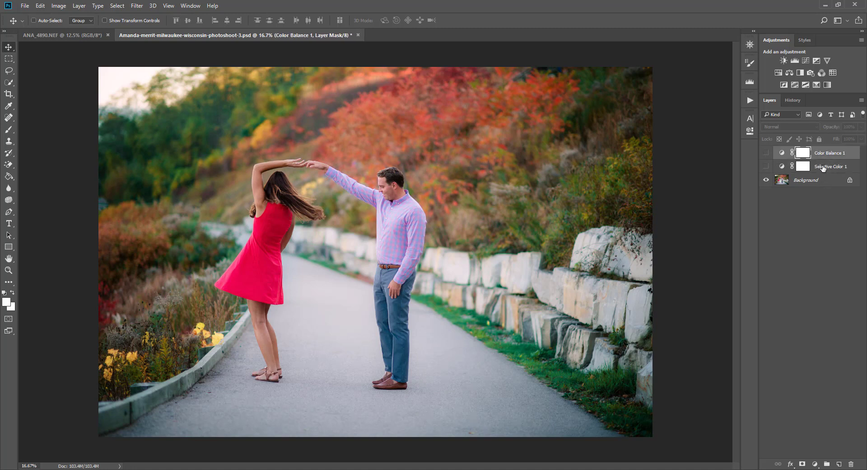
left_click(825, 167)
key("alt+bracketleft")
key("alt+bracketright")
key("alt+bracketright")
- Turn Color Balance 1 and Selective Color 1 back on, toggling Color Balance to compare
left_click(766, 153)
left_click(766, 166)
left_click(766, 152)
left_click(766, 153)
left_click(766, 166)
left_click(25, 5)
- Open the ANA_6753 photo from the shoot as a new document
left_click(30, 25)
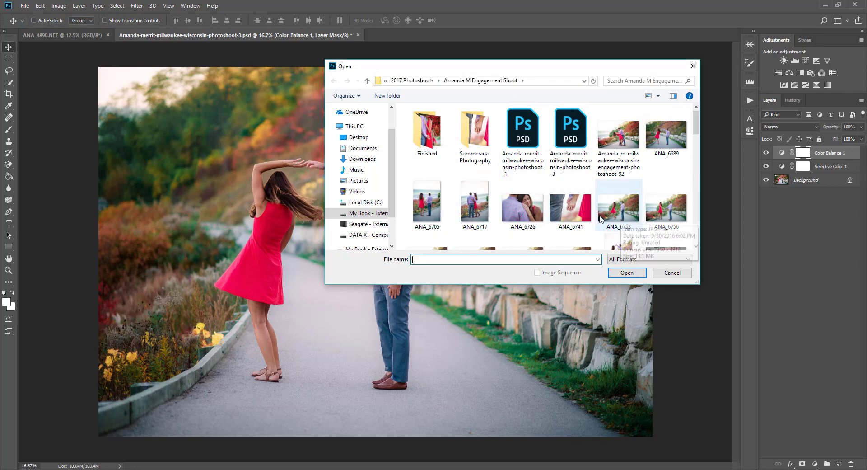
left_click(625, 216)
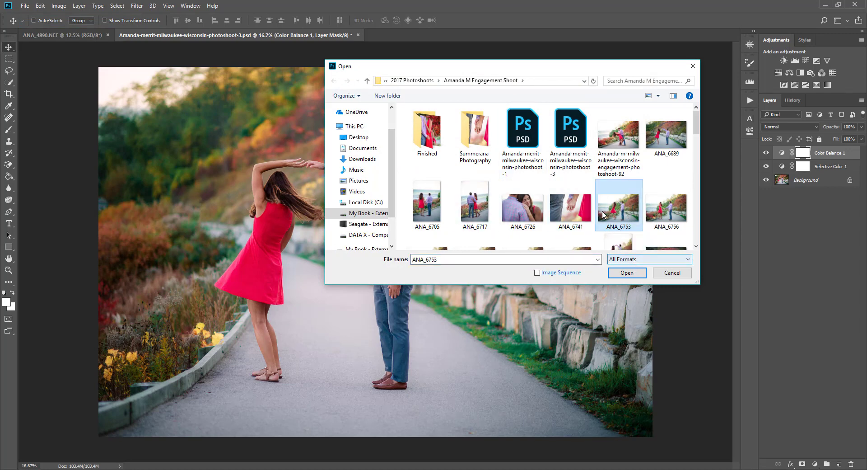
left_click(627, 273)
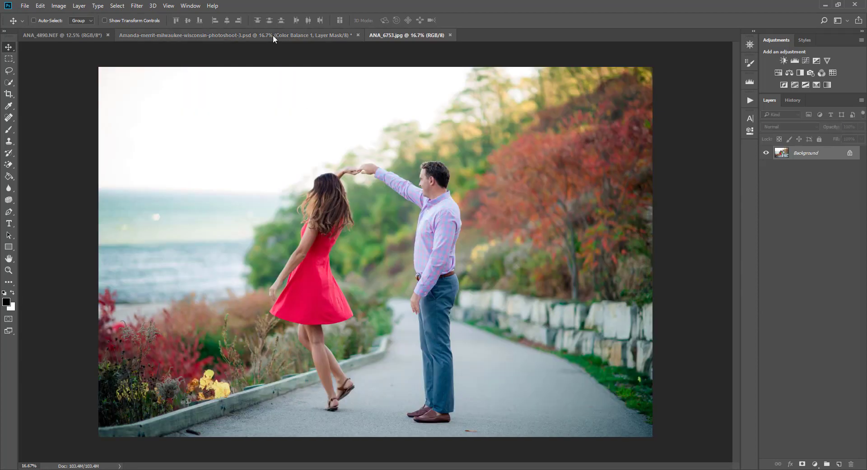
- Float the PSD window and drag Color Balance 1 and Selective Color 1 onto ANA_6753
left_click_drag(314, 35, 369, 90)
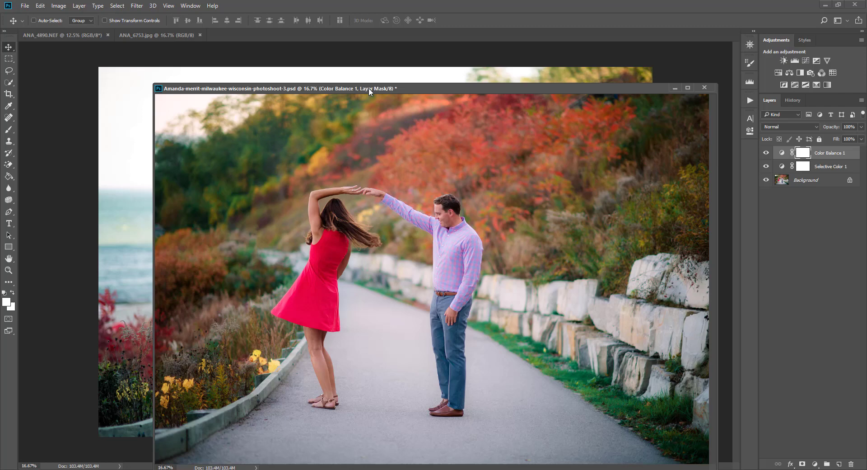
left_click_drag(369, 91, 326, 349)
left_click(392, 260)
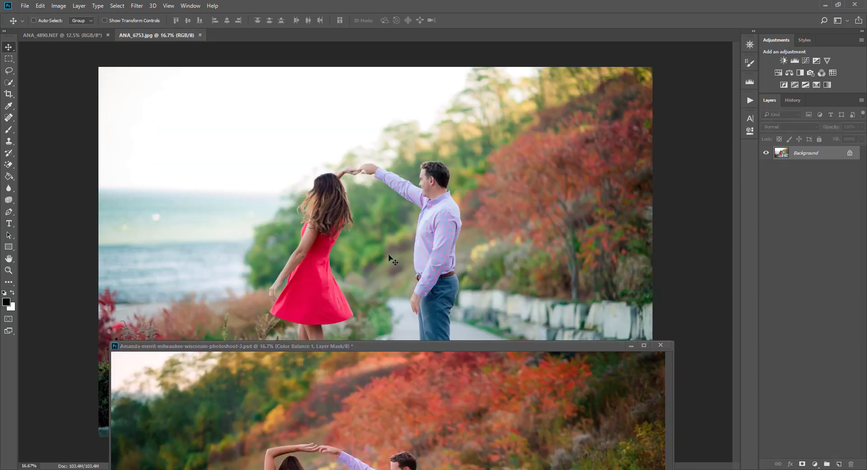
left_click(456, 370)
left_click(828, 168, "shift")
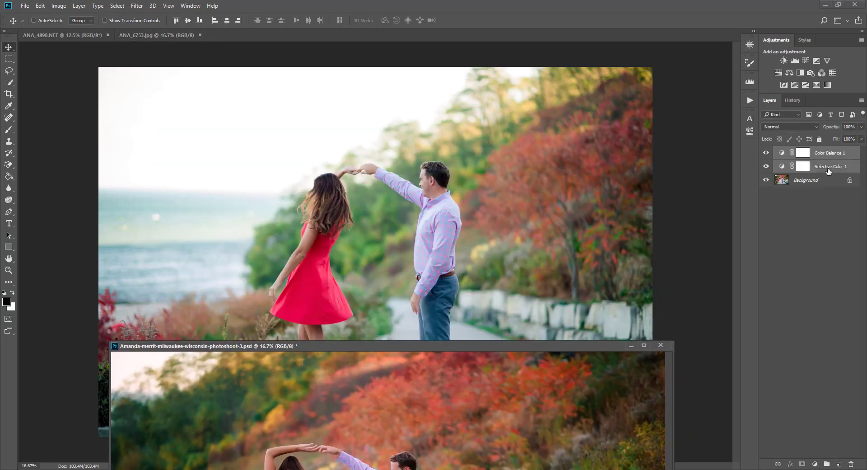
left_click_drag(829, 171, 449, 181)
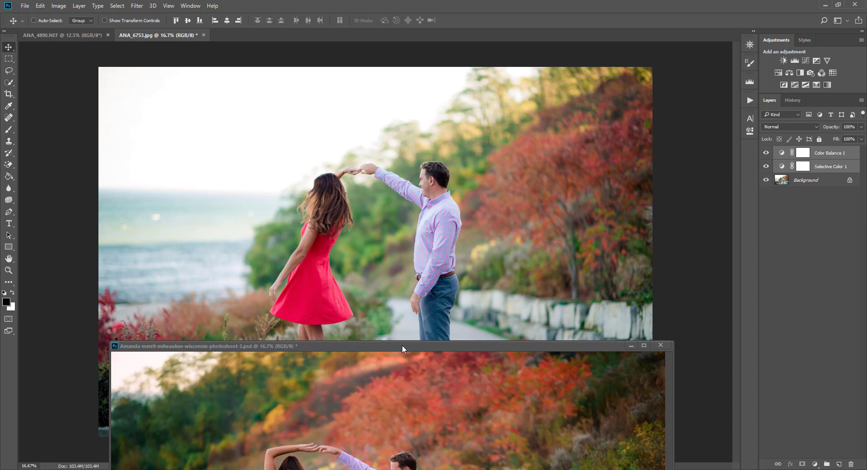
- Re-dock the PSD, compare ANA_6753 with and without the copied adjustments, then return to the PSD
left_click_drag(402, 345, 381, 38)
left_click(172, 34)
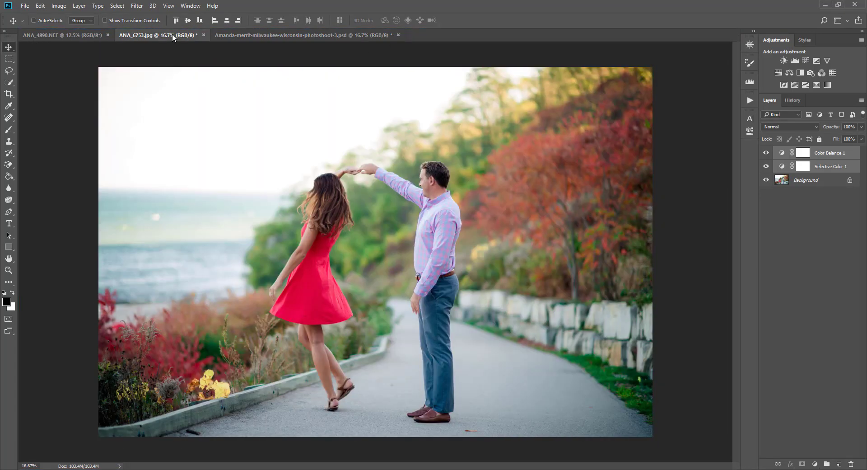
mouse_move(766, 153)
left_mouse_down()
mouse_move(767, 173)
mouse_move(766, 153)
left_mouse_up()
left_click(276, 36)
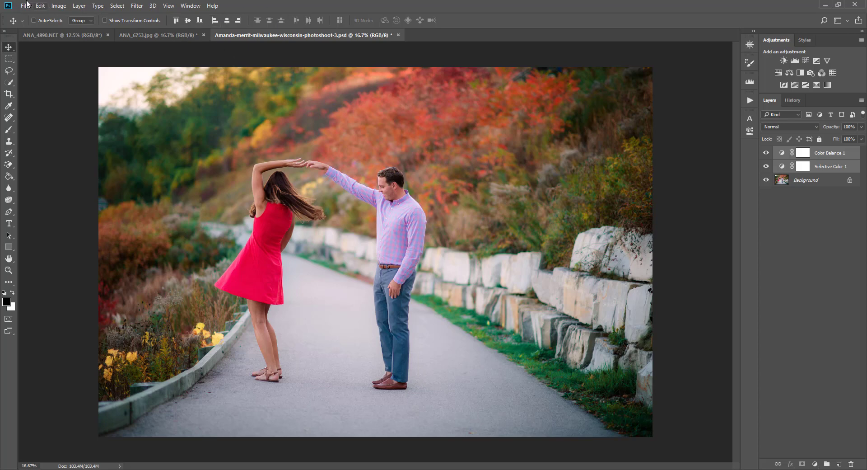
left_click(26, 5)
left_click(50, 106)
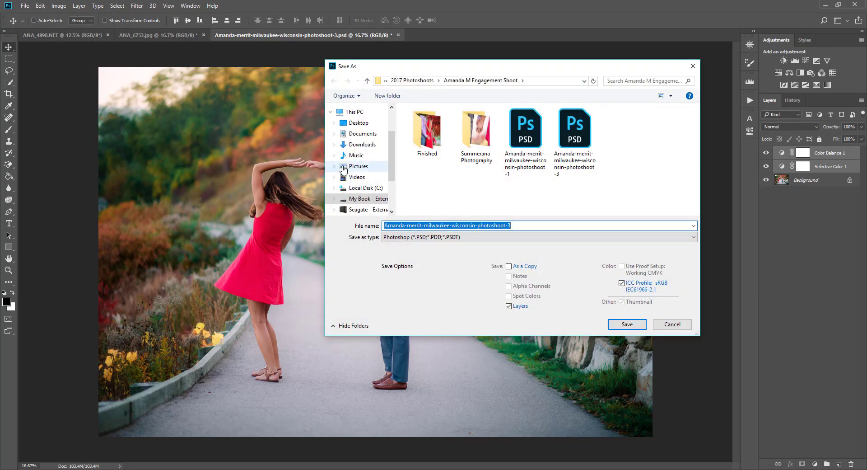
scroll(350, 180, "down", 1)
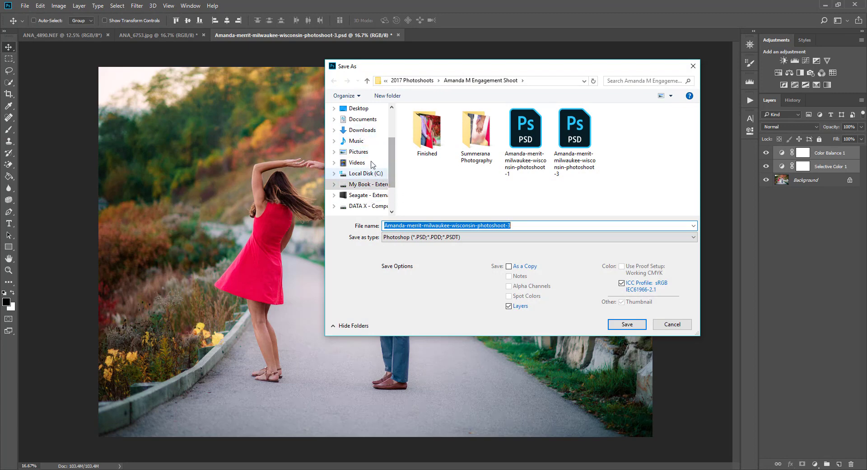
scroll(392, 158, "up", 1)
scroll(391, 158, "up", 1)
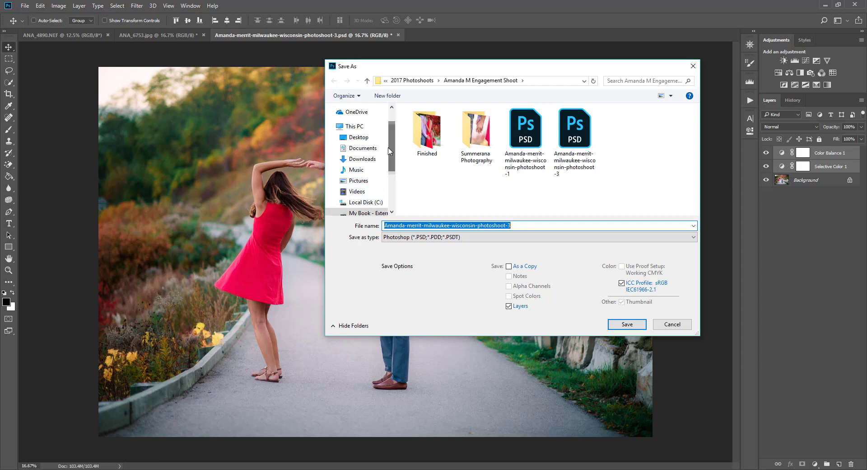
left_click(354, 126)
scroll(472, 162, "down", 3)
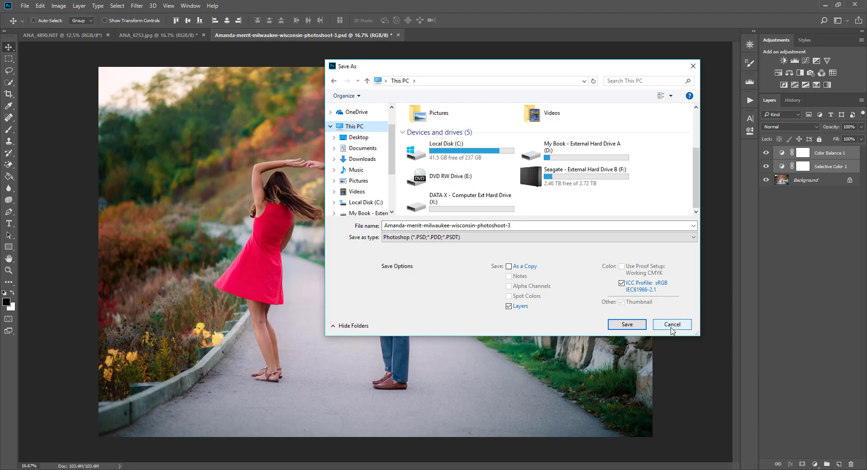
left_click(672, 324)
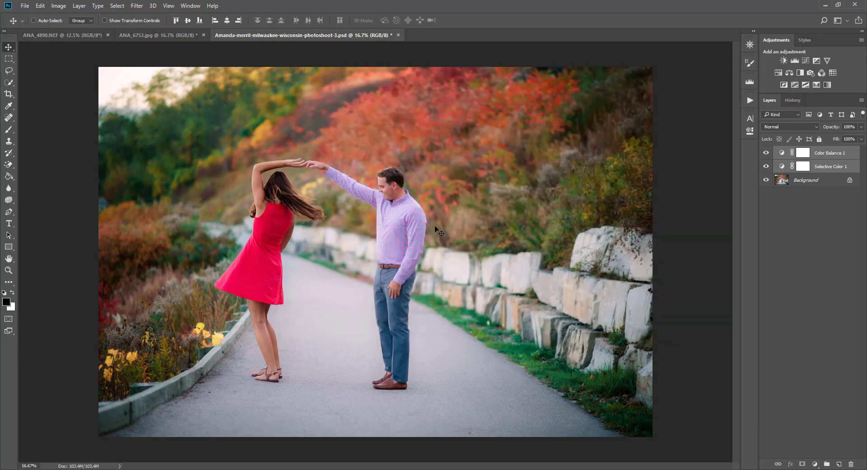